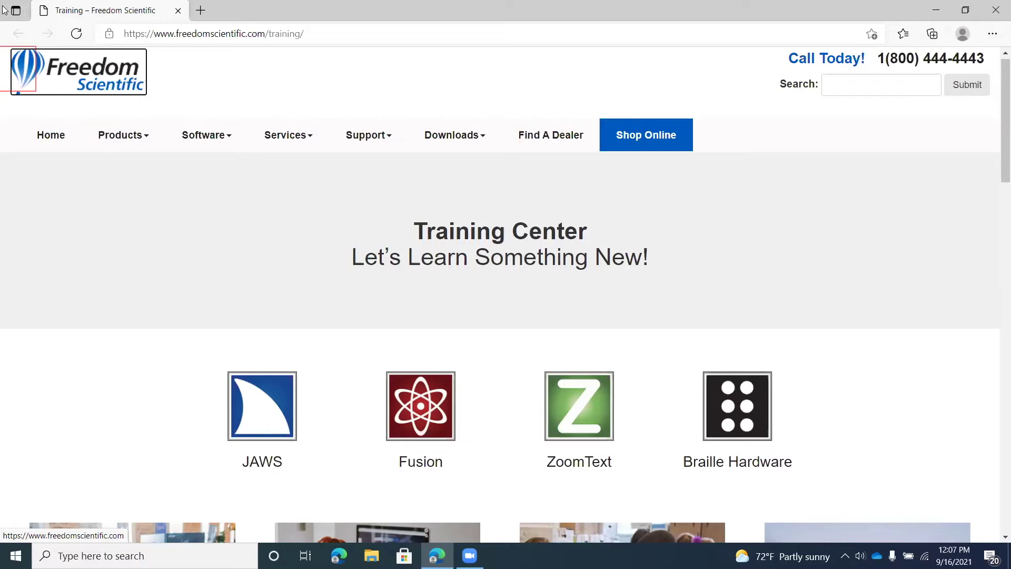
- Open the browser's settings on the Profiles page
key("alt+f")
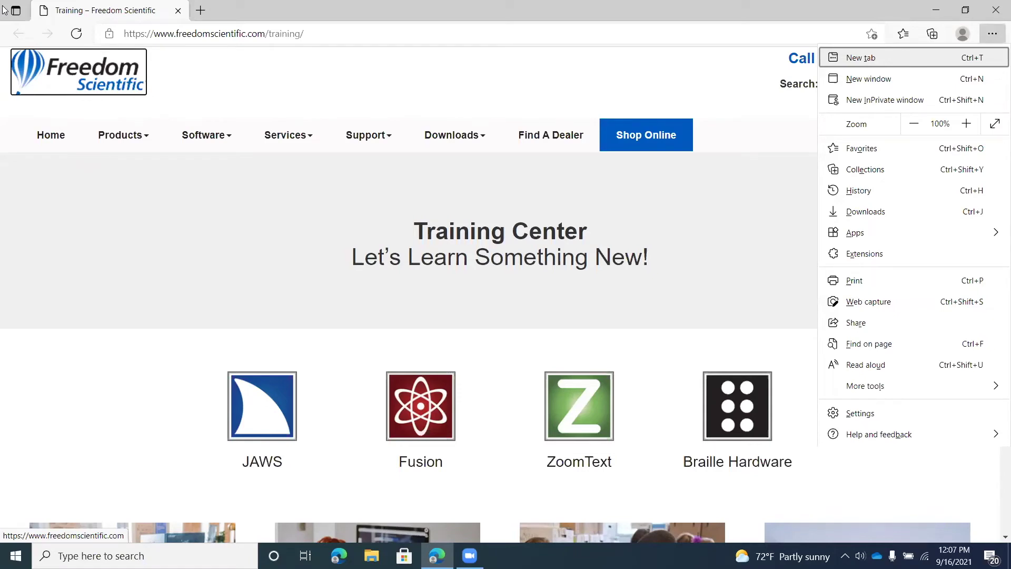
key("g")
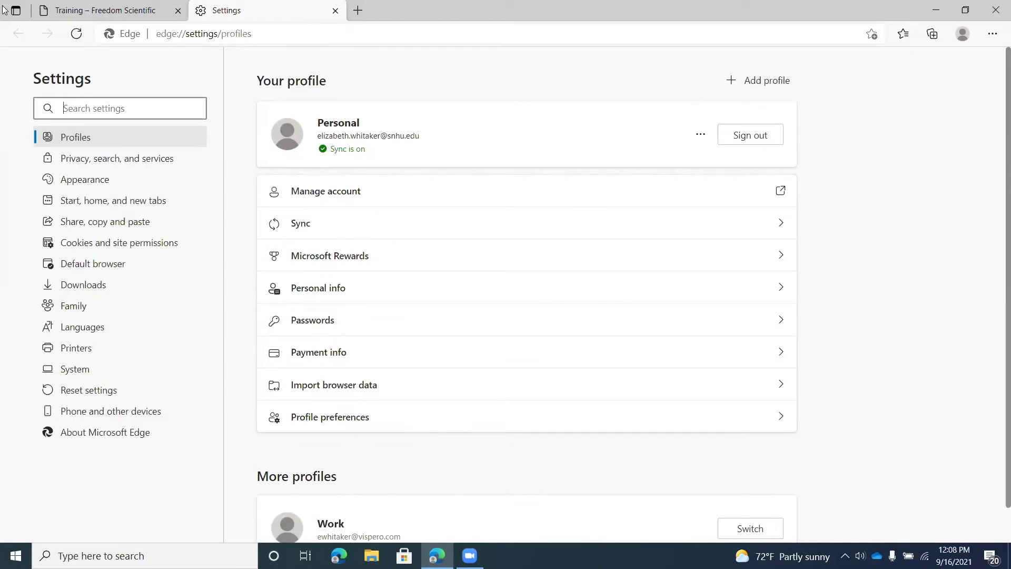
- Go through the options of the Personal profile to the list of other profiles and switch to the Work profile
key("Up")
key("h")
key("Tab")
key("Tab")
key("Down")
key("Down")
key("Tab")
key("Tab")
key("Tab")
key("Tab")
key("Tab")
key("Tab")
key("Tab")
key("Tab")
key("Tab")
key("Tab")
key("Tab")
key("Down")
key("Down")
key("Down")
key("Down")
key("Return")
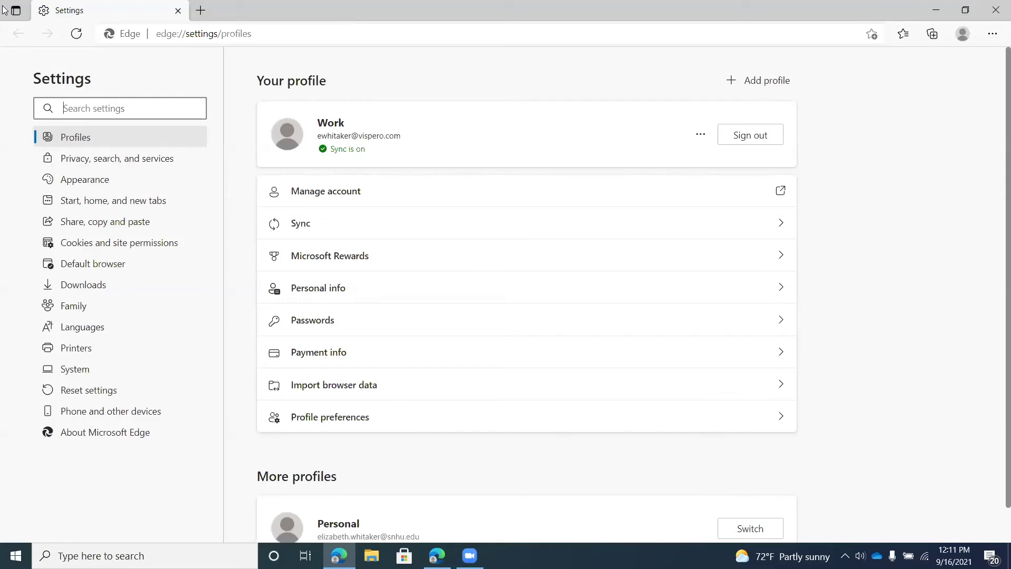
- Add a new browser profile from the Work profile's settings
key("shift+Tab")
key("shift+Tab")
key("shift+Tab")
key("Tab")
key("Tab")
key("shift+Tab")
key("Tab")
key("Return")
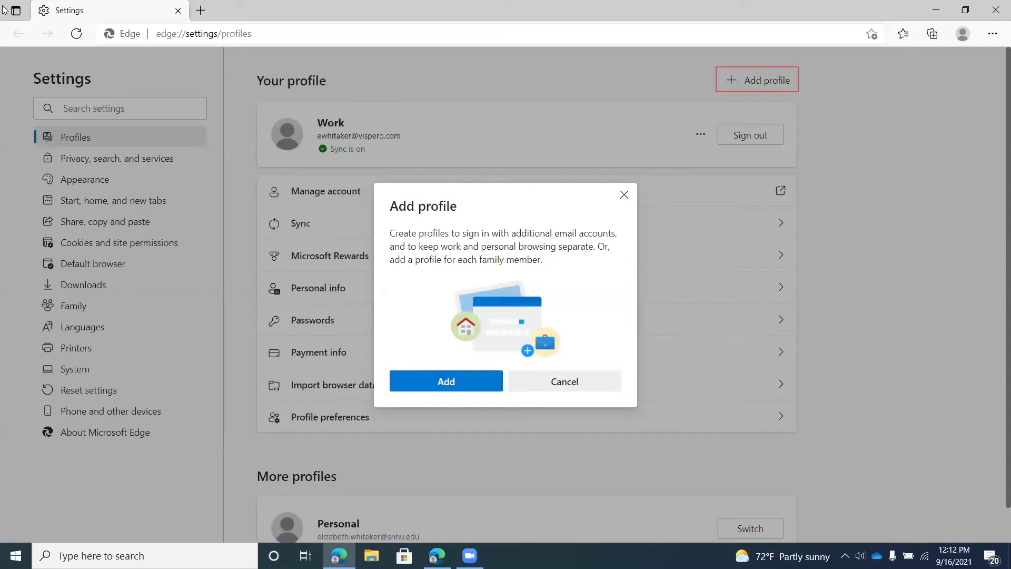
key("Down")
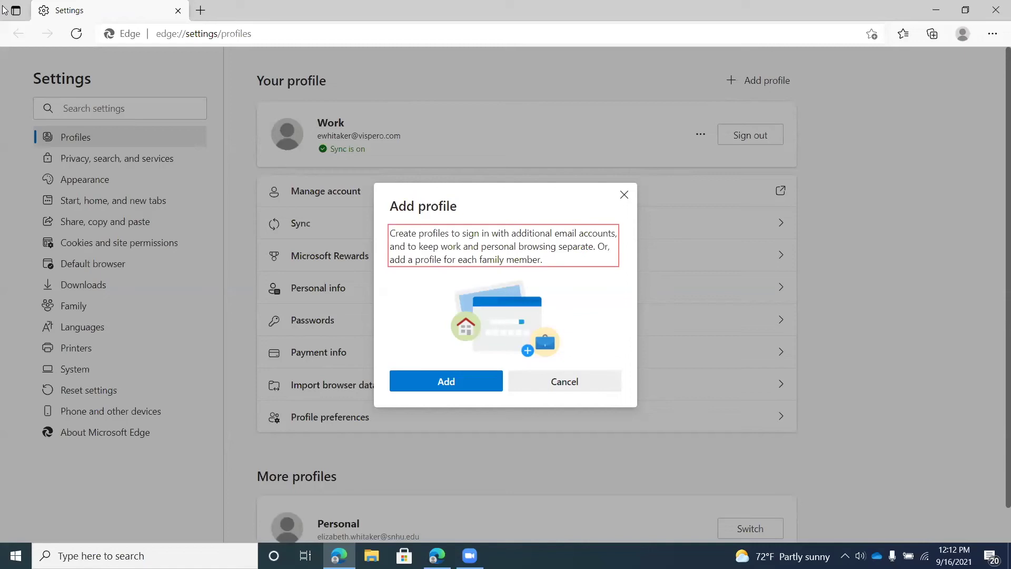
key("Tab")
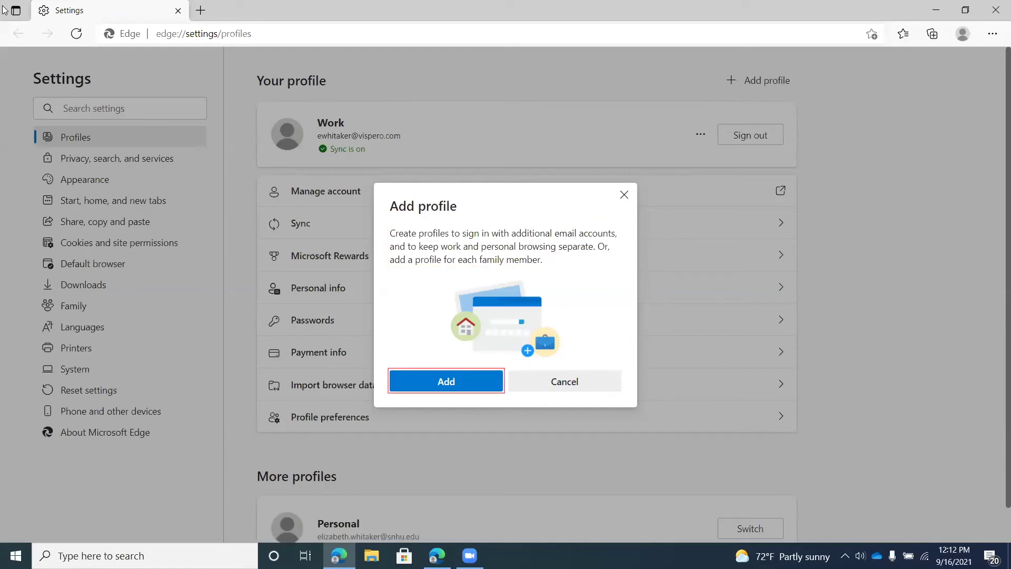
key("Return")
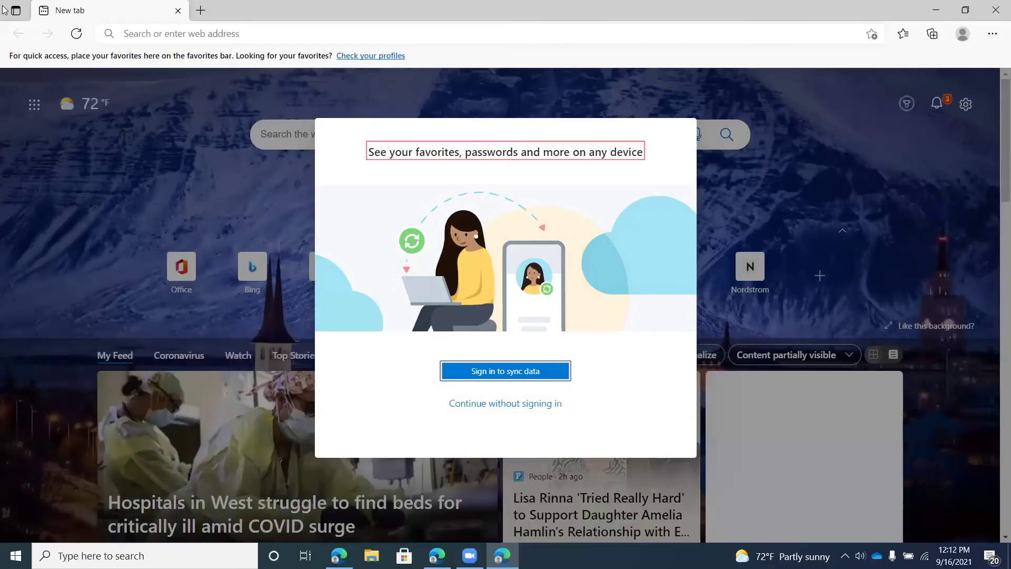
- Review the sign-in choices offered for the new profile and dismiss the prompt without signing in to sync data
key("Tab")
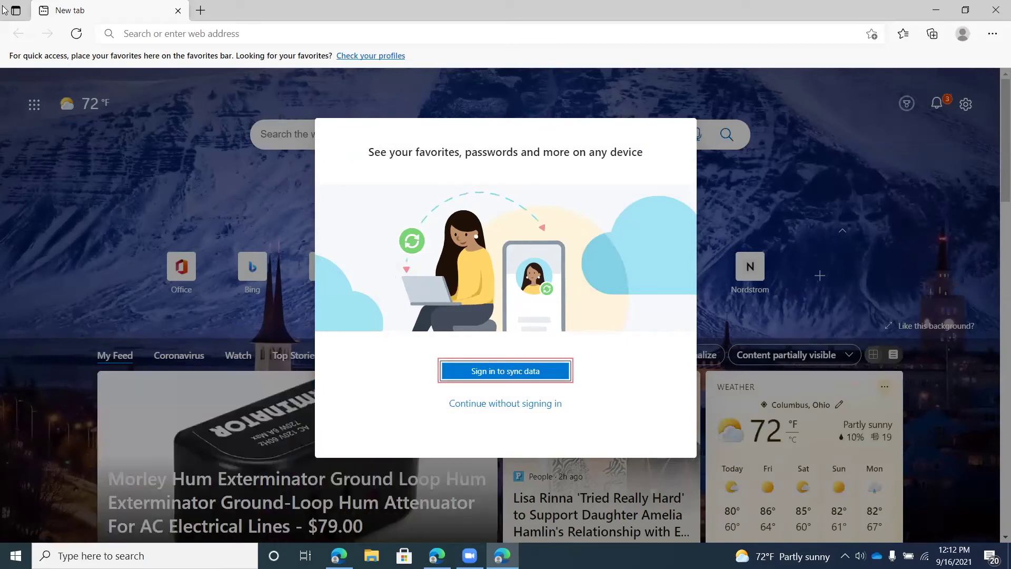
key("Tab")
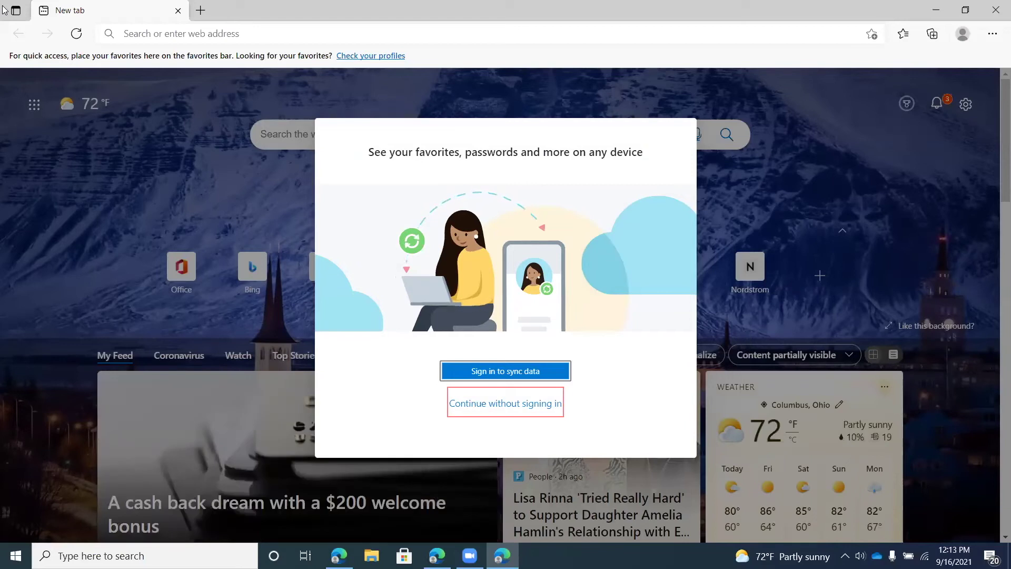
key("Escape")
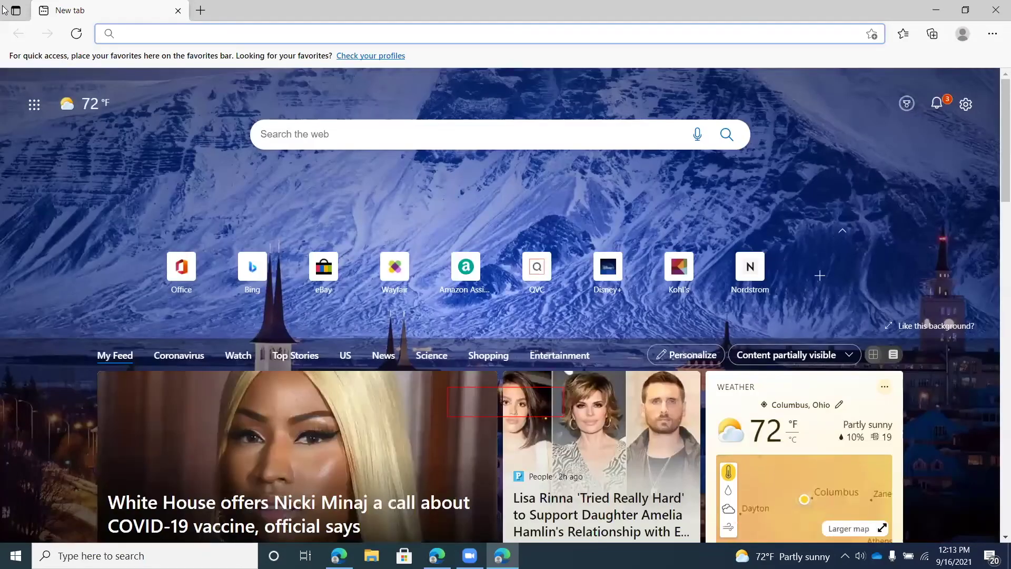
- Open the settings of the new profile and remove Profile 2 from the device, confirming the deletion
key("Tab")
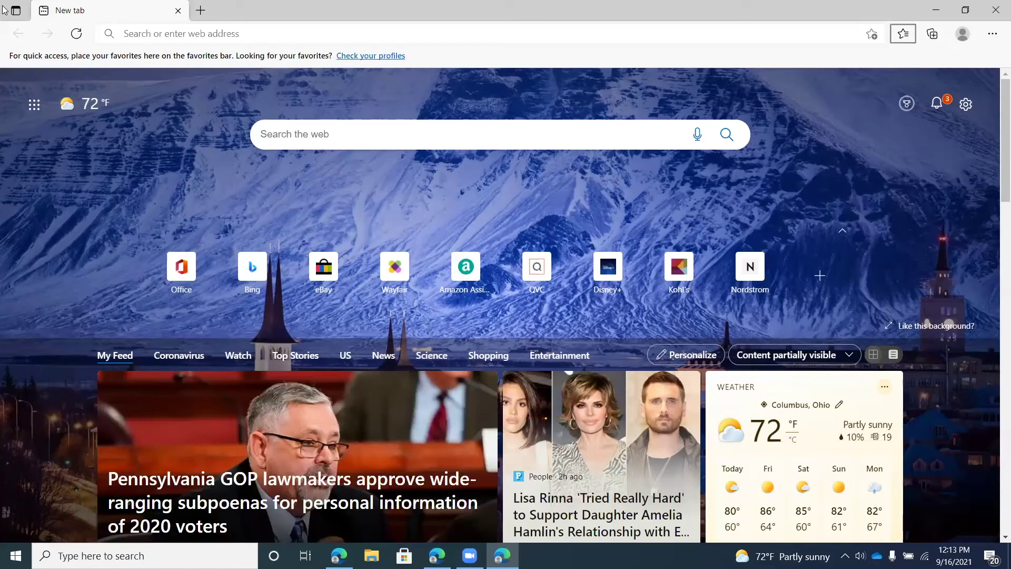
key("alt+f")
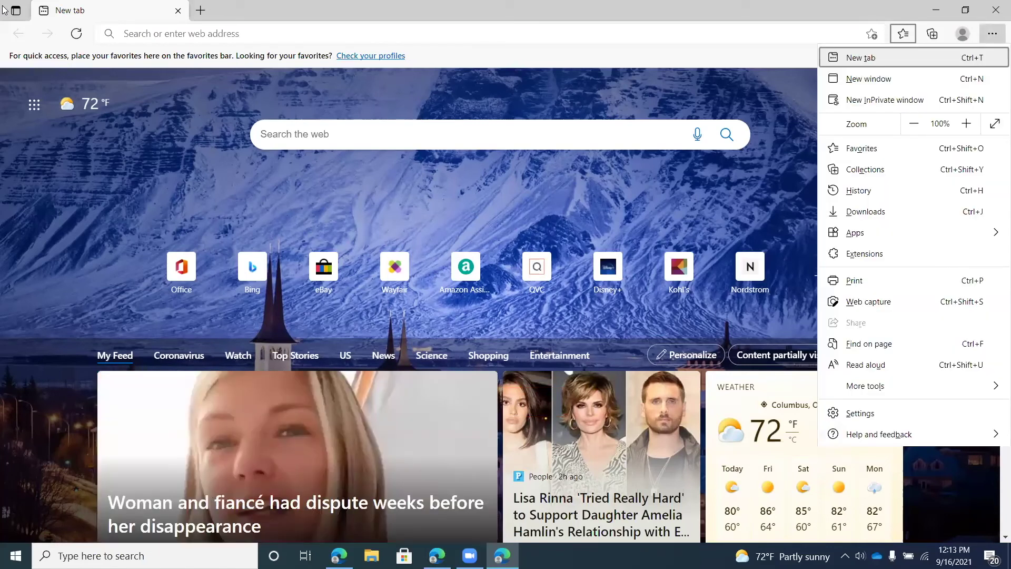
key("g")
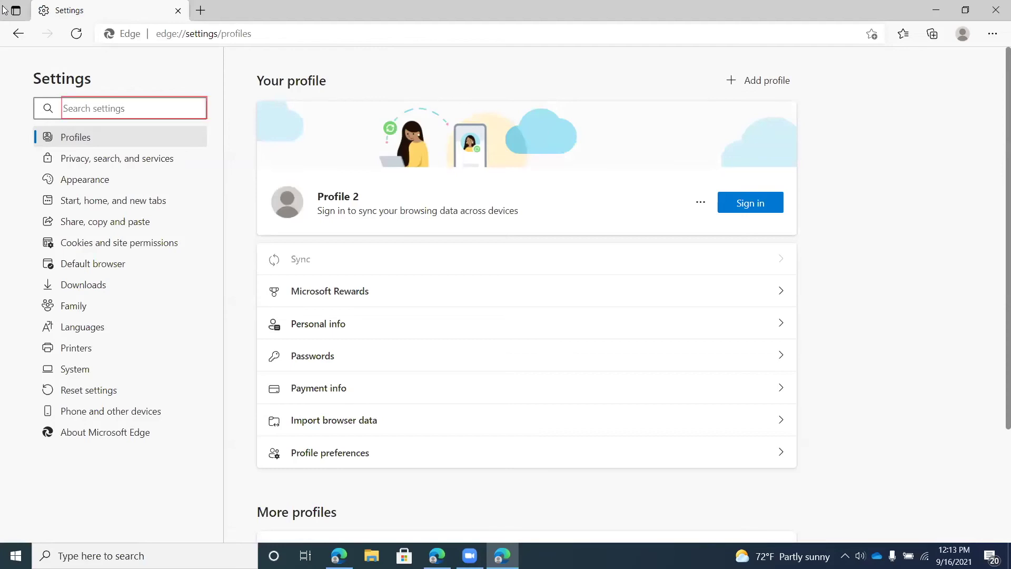
key("Tab")
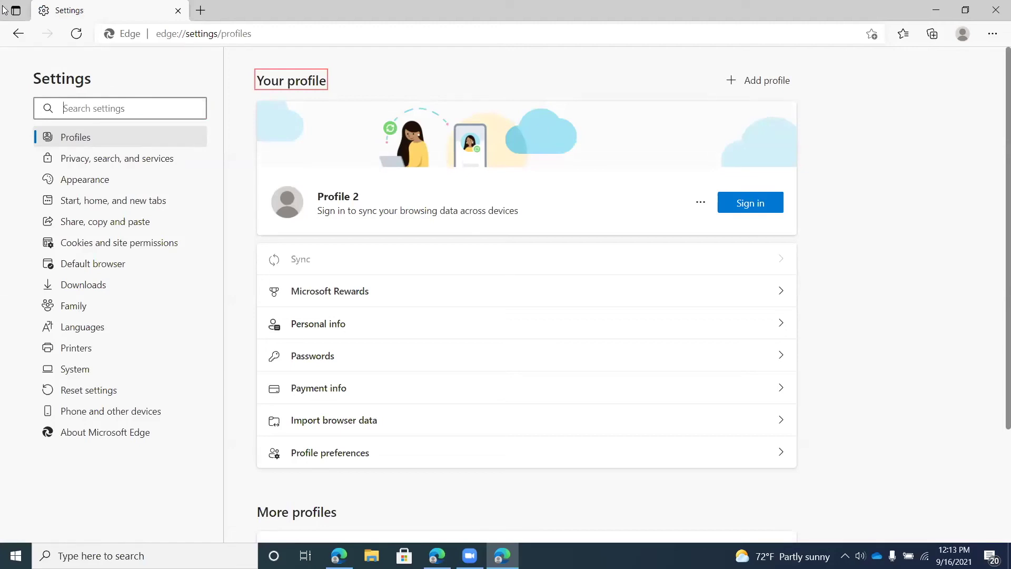
key("Tab")
key("Tab")
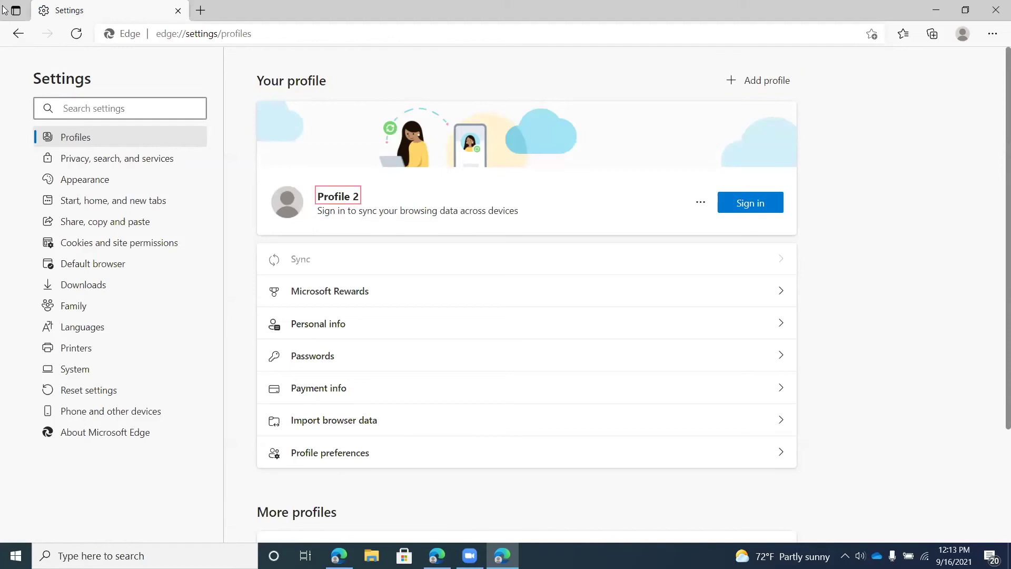
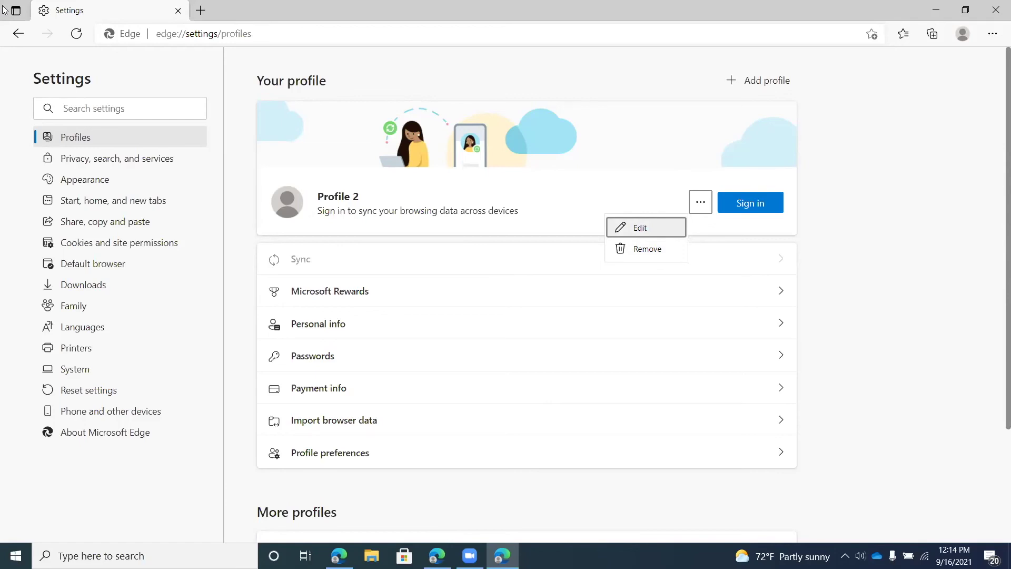
key("Down")
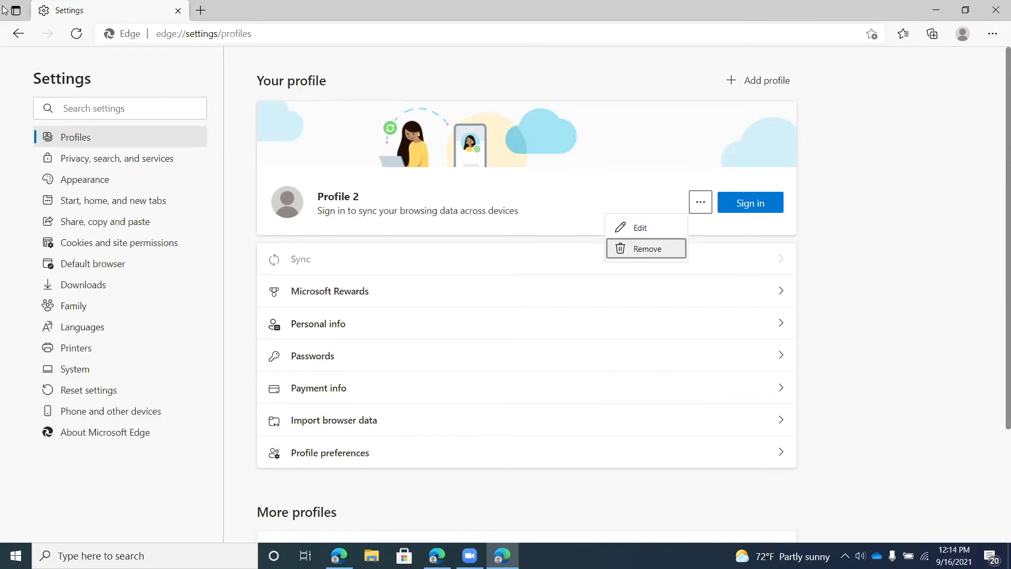
key("Return")
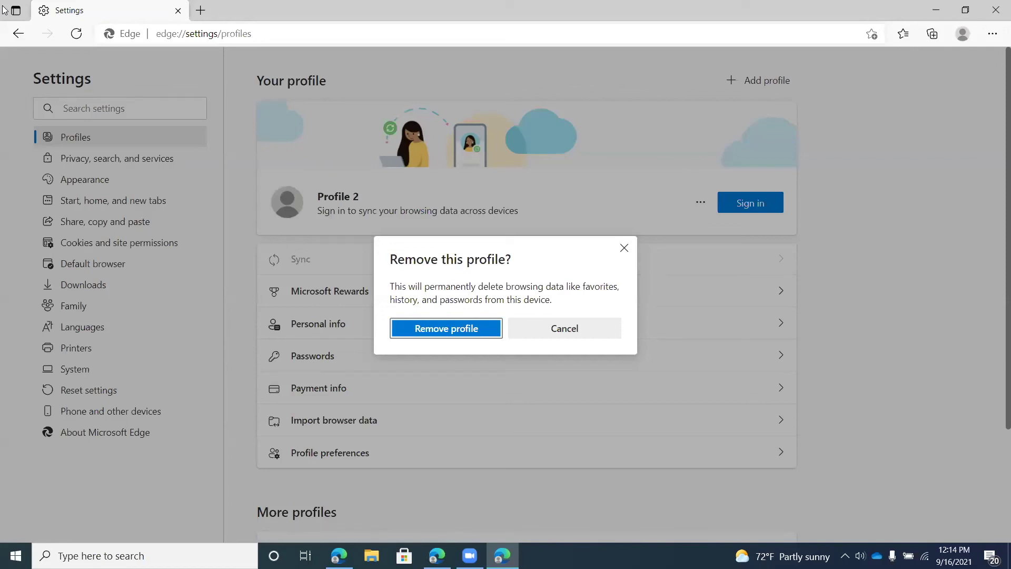
key("Return")
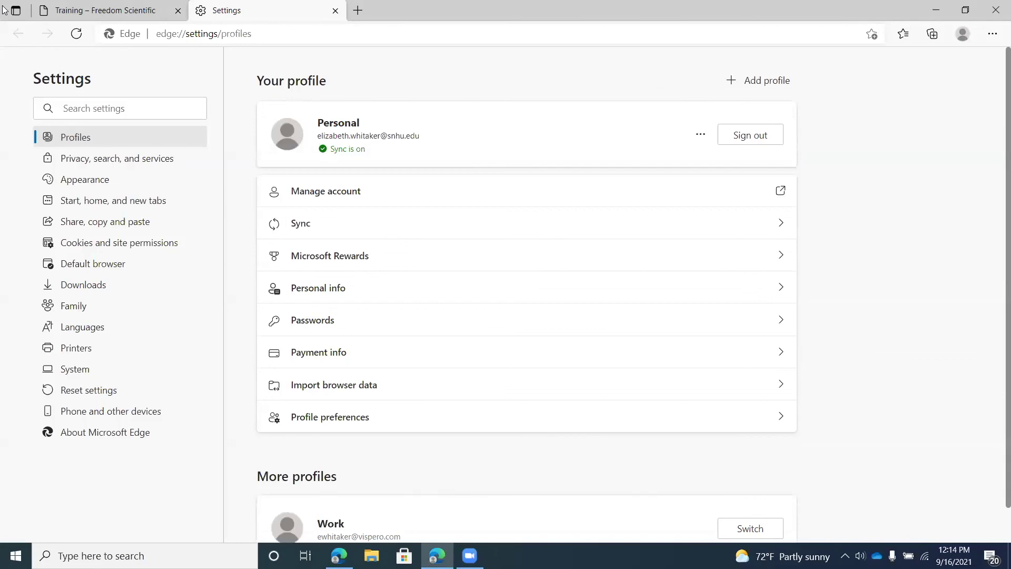
- Switch from the Personal profile back to the Work profile using the list of other profiles
key("h")
key("h")
key("Tab")
key("Down")
key("Tab")
key("Tab")
key("Return")
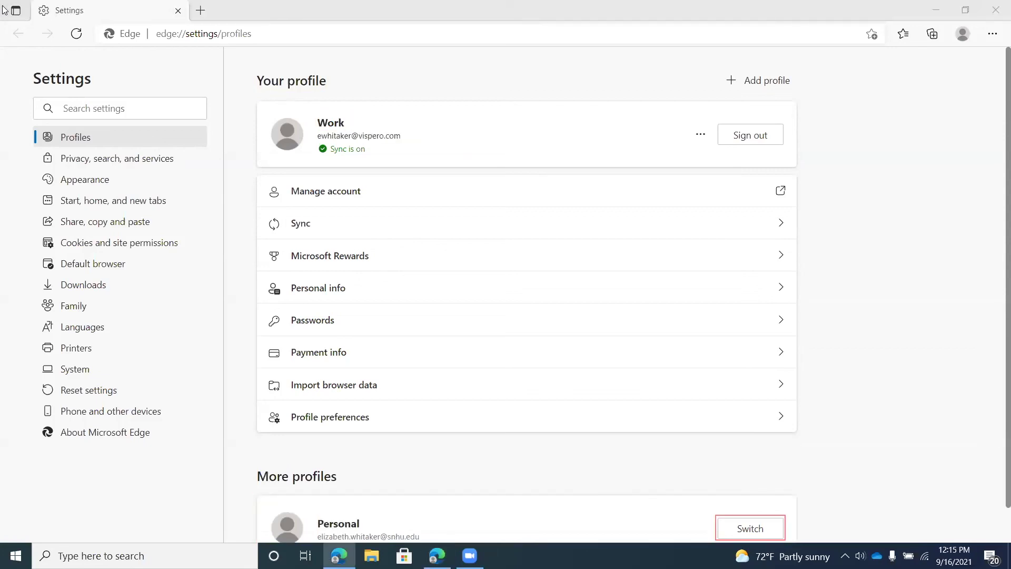